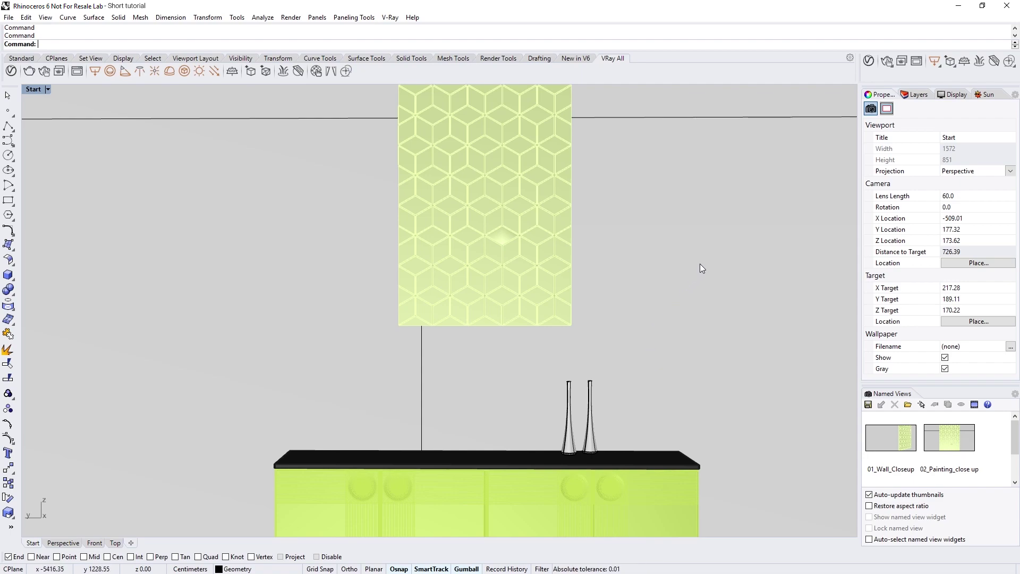
# - Open the V-Ray Asset Editor and filter it to Lights, then to Textures, leaving only Sky
pyautogui.click(870, 61)
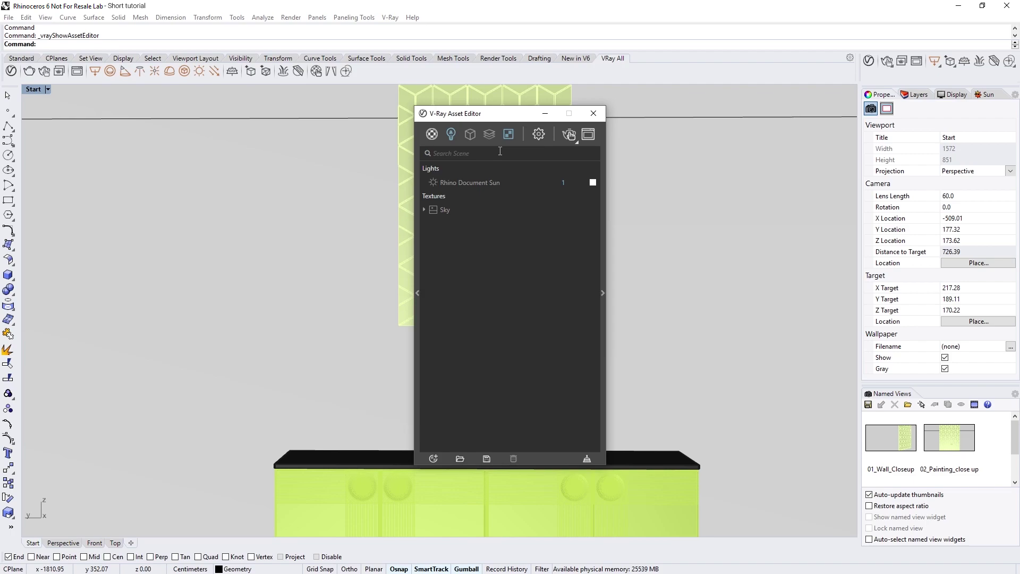
pyautogui.click(454, 142)
pyautogui.click(510, 137)
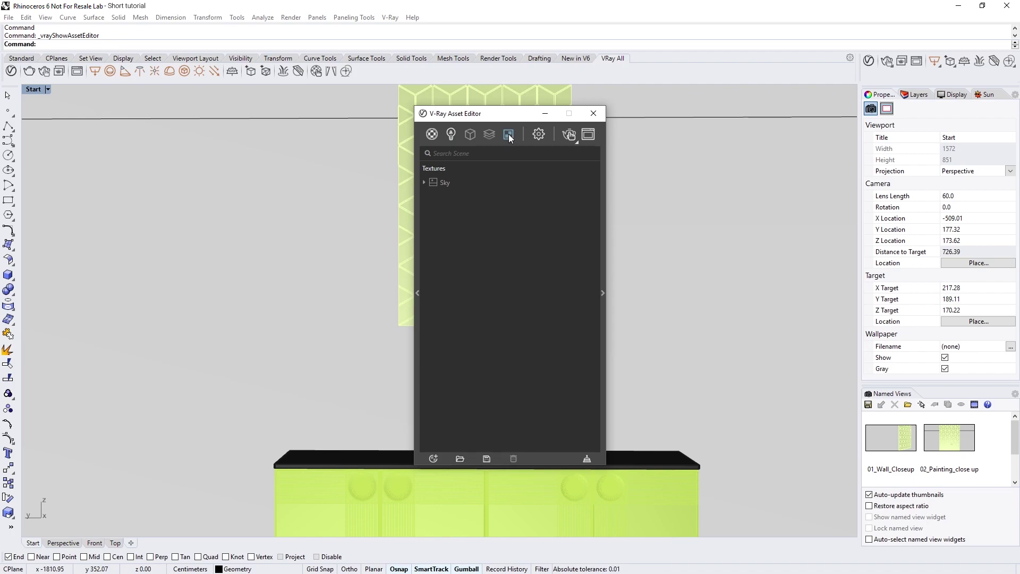
# - Create Lighting, Global Illumination, Reflection, Specular and Refraction render elements, then a Clipper geometry
pyautogui.click(508, 134)
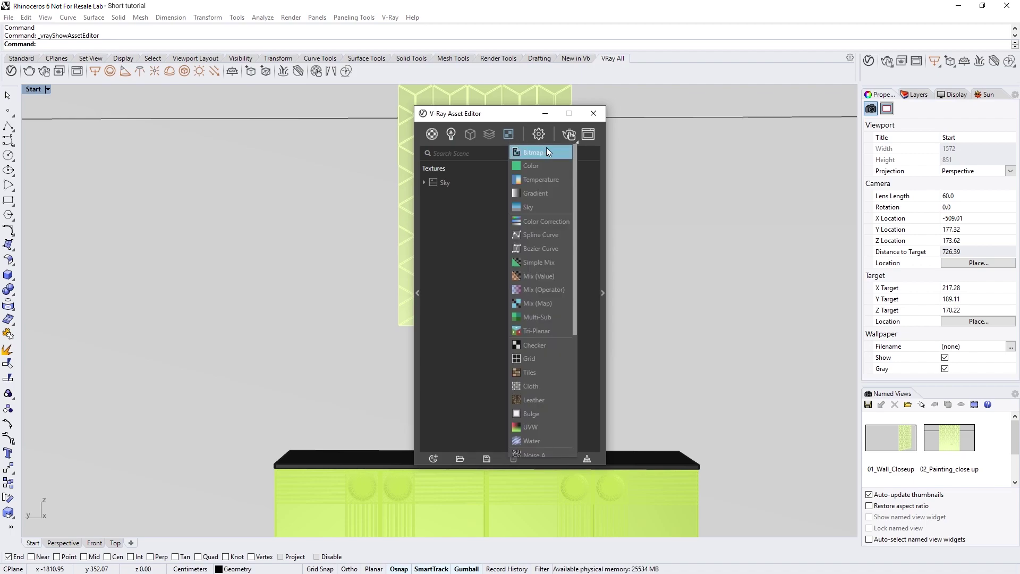
pyautogui.moveTo(574, 151)
pyautogui.mouseDown()
pyautogui.moveTo(579, 275)
pyautogui.moveTo(573, 143)
pyautogui.mouseUp()
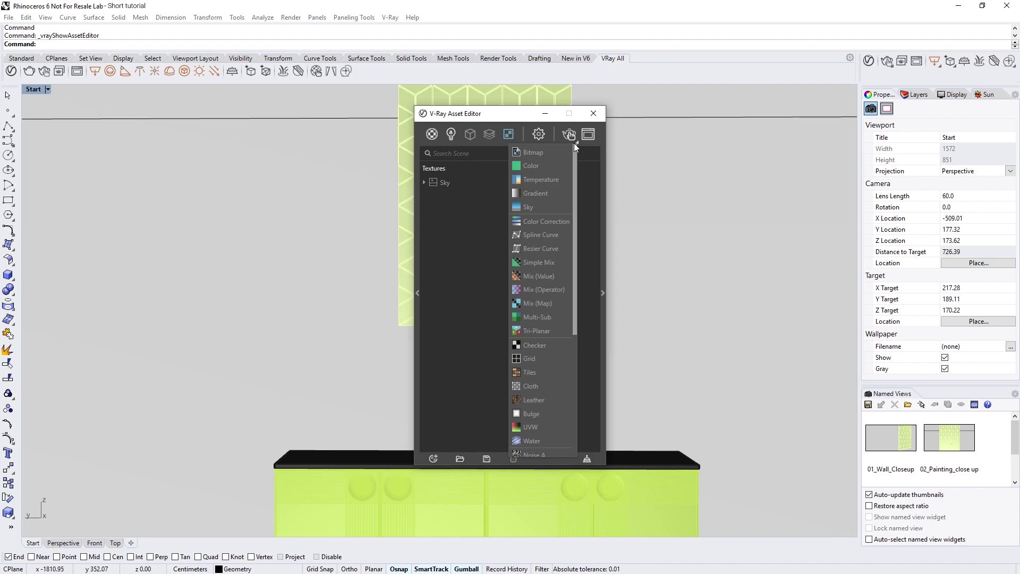
pyautogui.moveTo(490, 135)
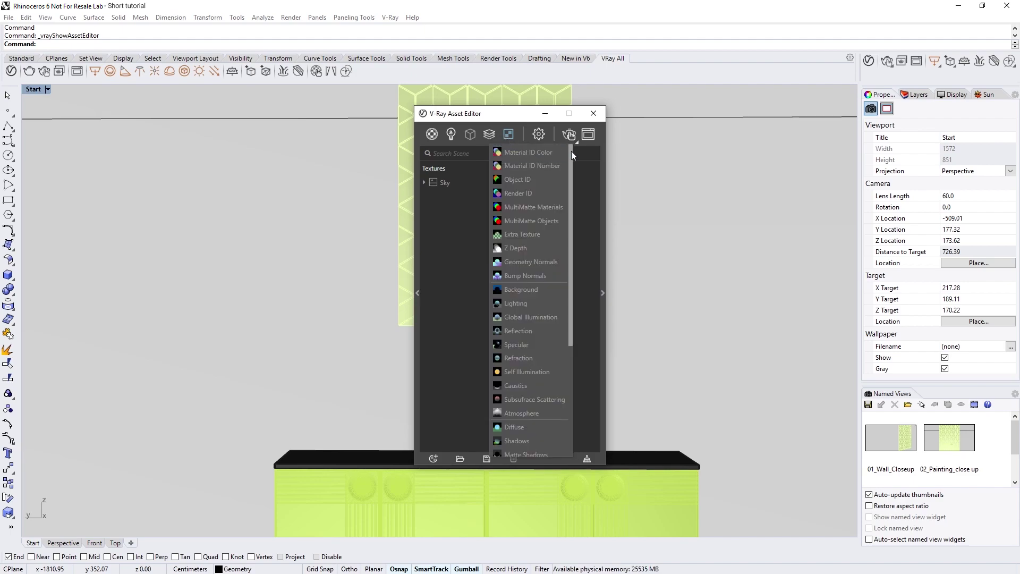
pyautogui.moveTo(572, 151); pyautogui.dragTo(574, 212)
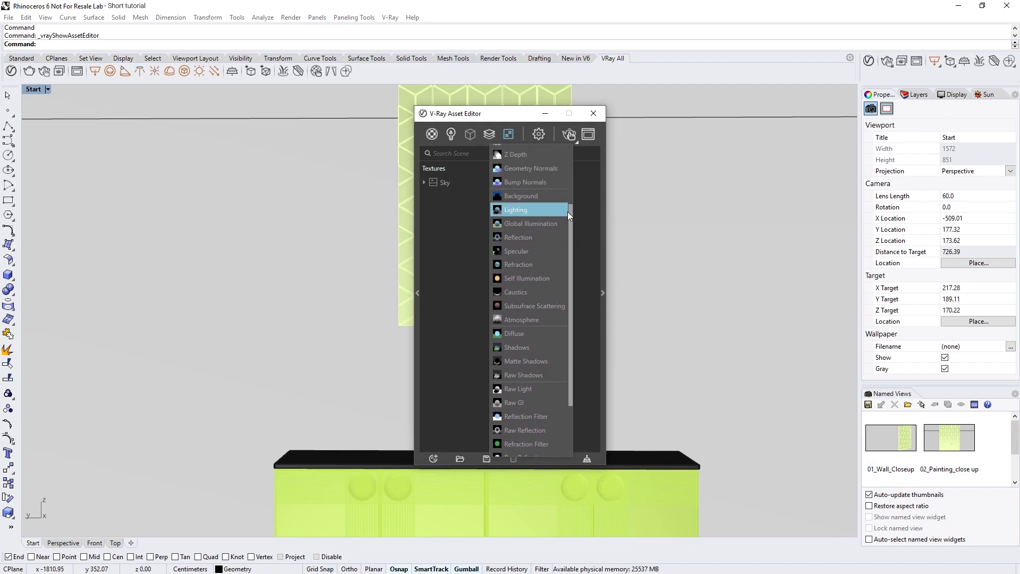
pyautogui.click(566, 211)
pyautogui.click(561, 224)
pyautogui.click(556, 237)
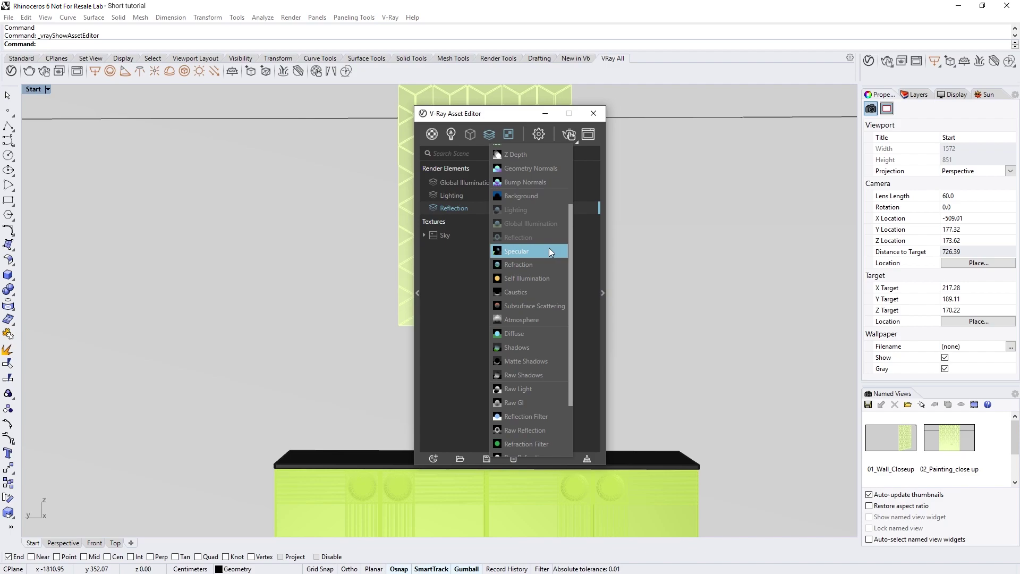
pyautogui.click(549, 251)
pyautogui.click(544, 264)
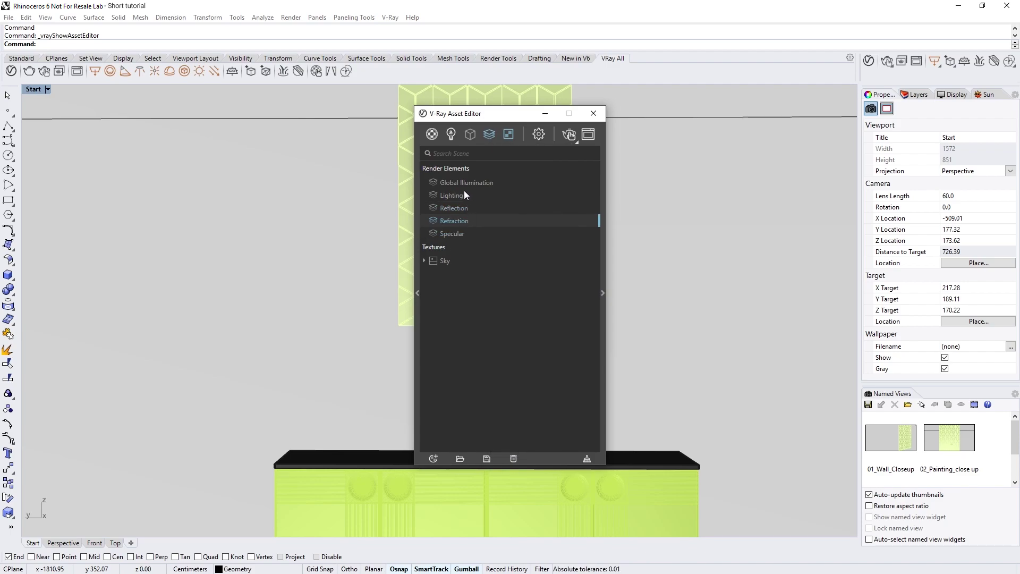
pyautogui.moveTo(471, 137)
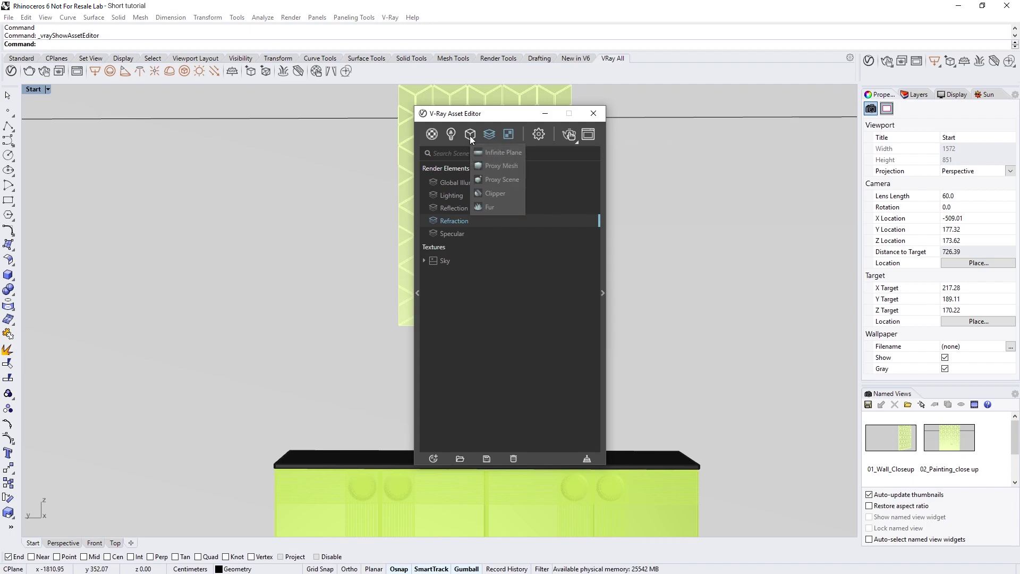
pyautogui.click(499, 195)
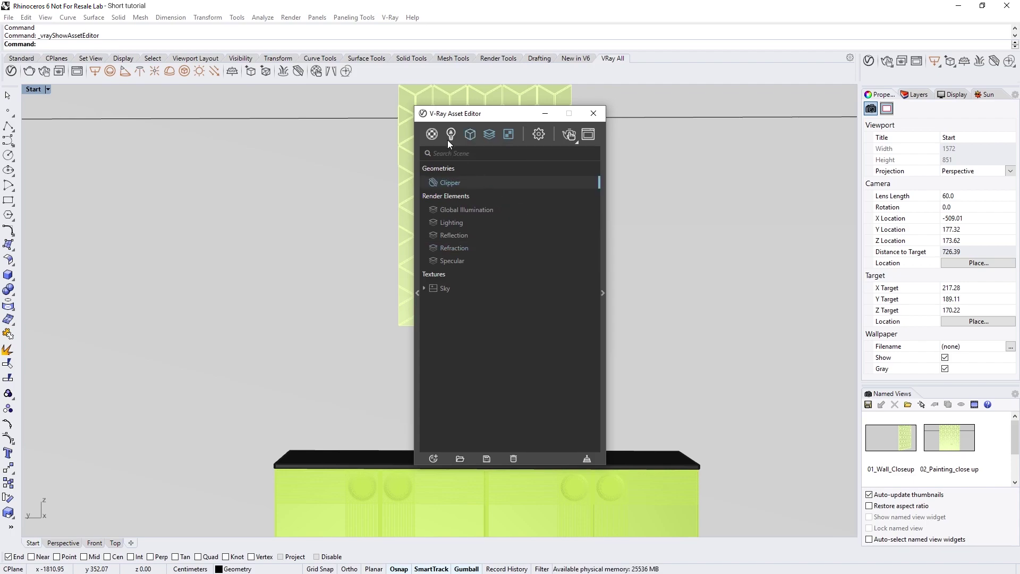
# - Create a Generic material named General, toggle the category filters, and show only materials
pyautogui.moveTo(451, 135)
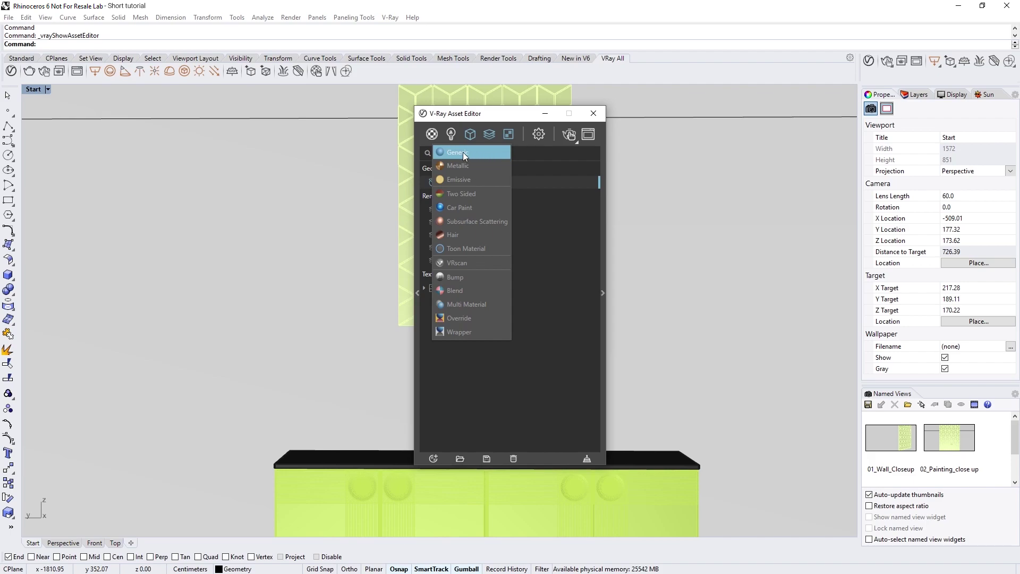
pyautogui.click(463, 154)
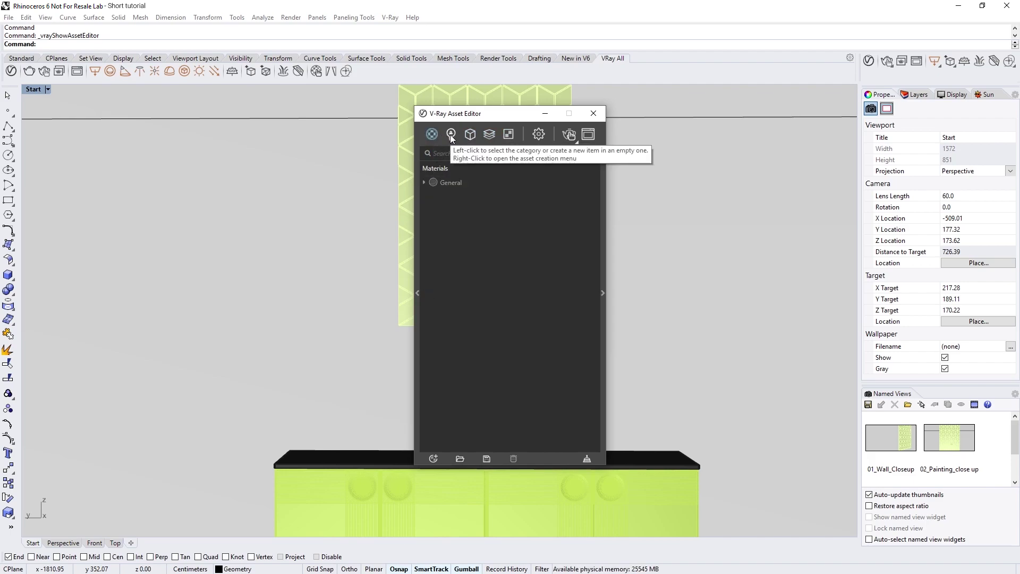
pyautogui.click(453, 135)
pyautogui.click(511, 135)
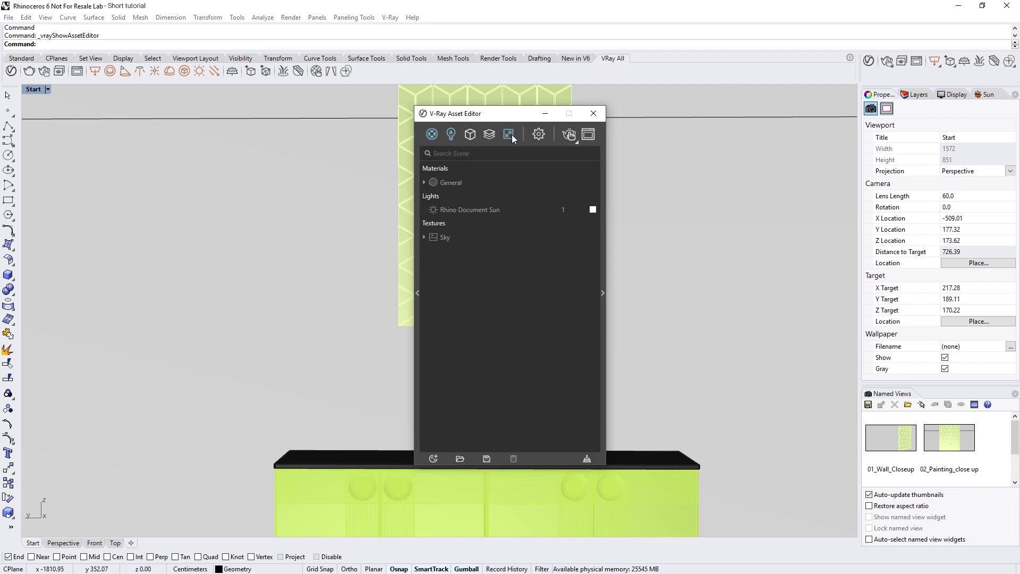
pyautogui.click(471, 136)
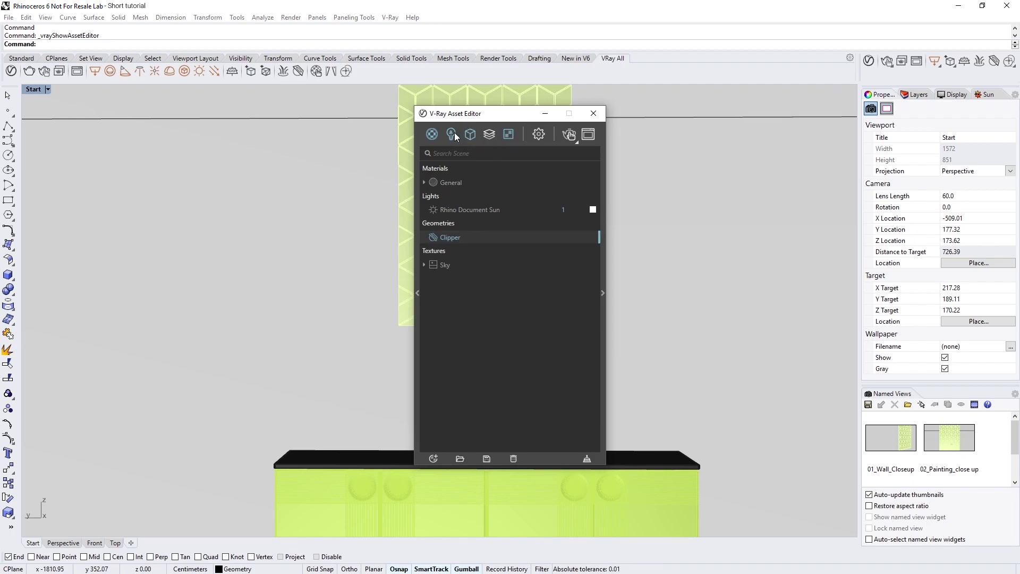
pyautogui.click(452, 136)
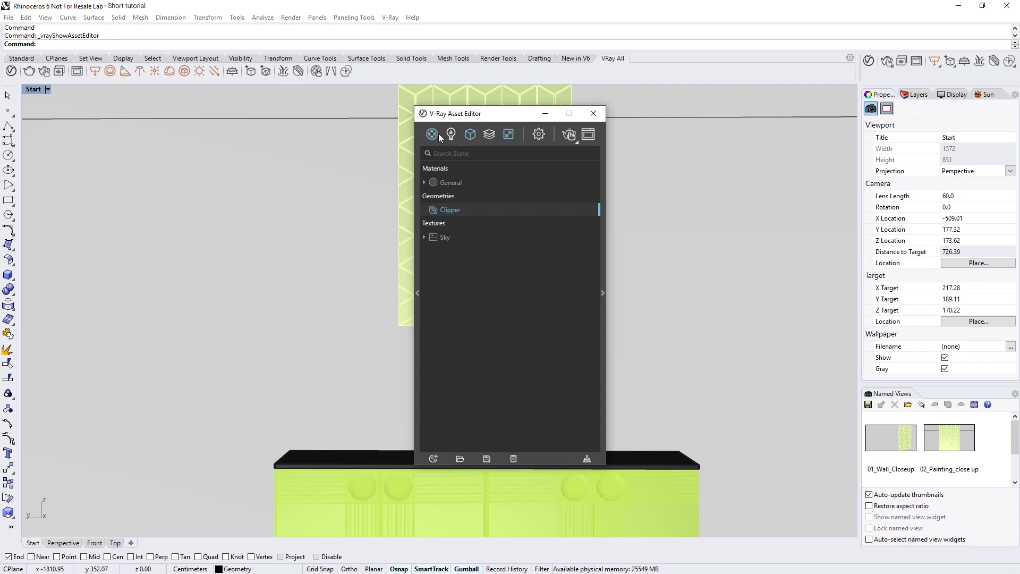
pyautogui.click(438, 133)
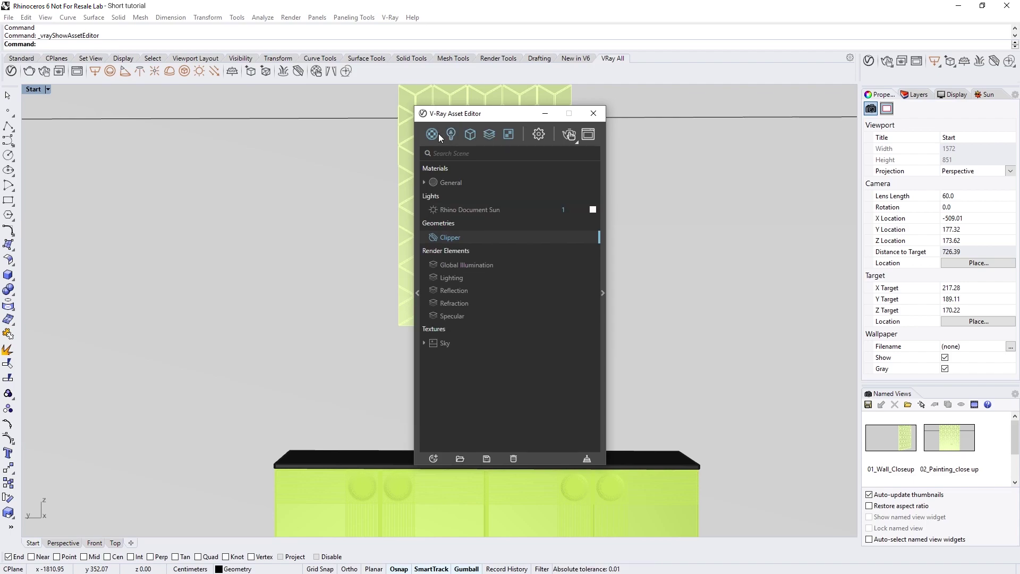
pyautogui.click(435, 135)
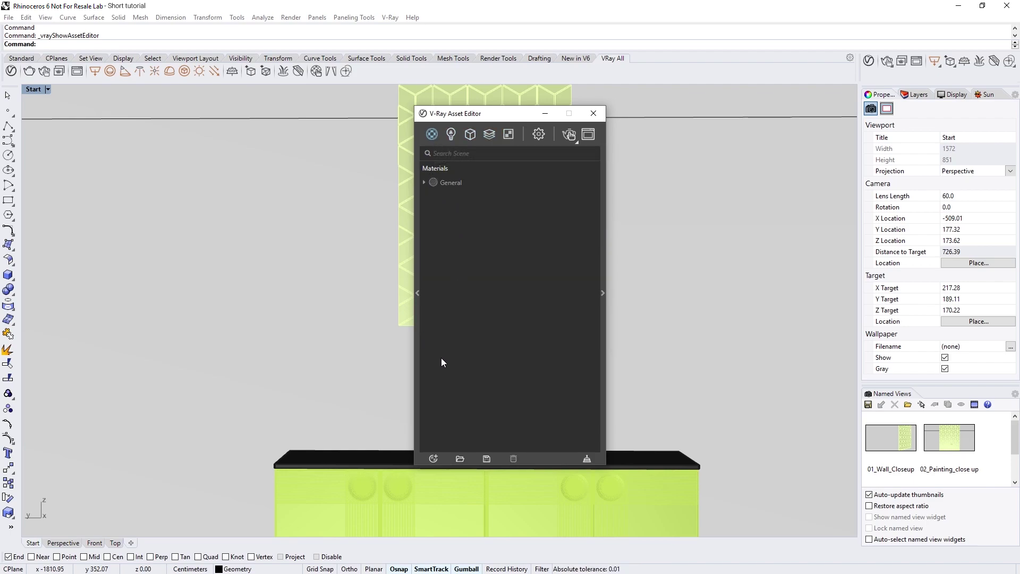
# - Open the create-asset menu at the bottom and dismiss it without adding anything
pyautogui.click(435, 457)
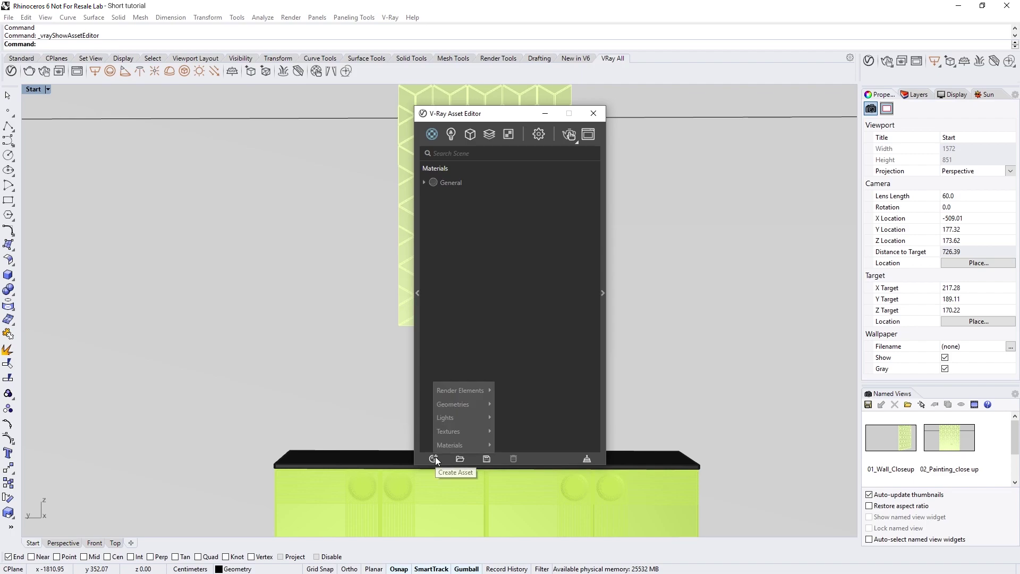
pyautogui.moveTo(438, 433)
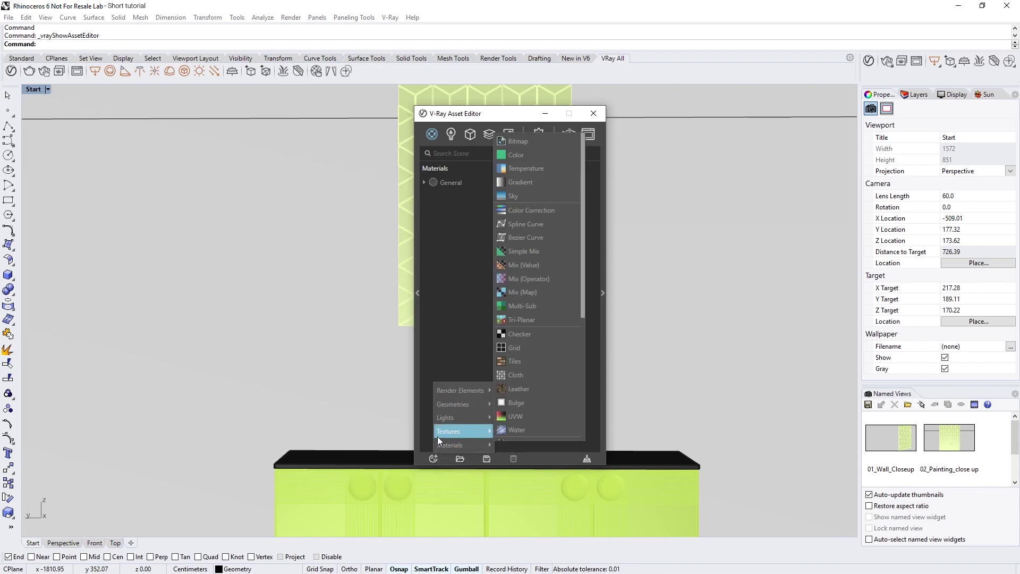
pyautogui.moveTo(438, 397)
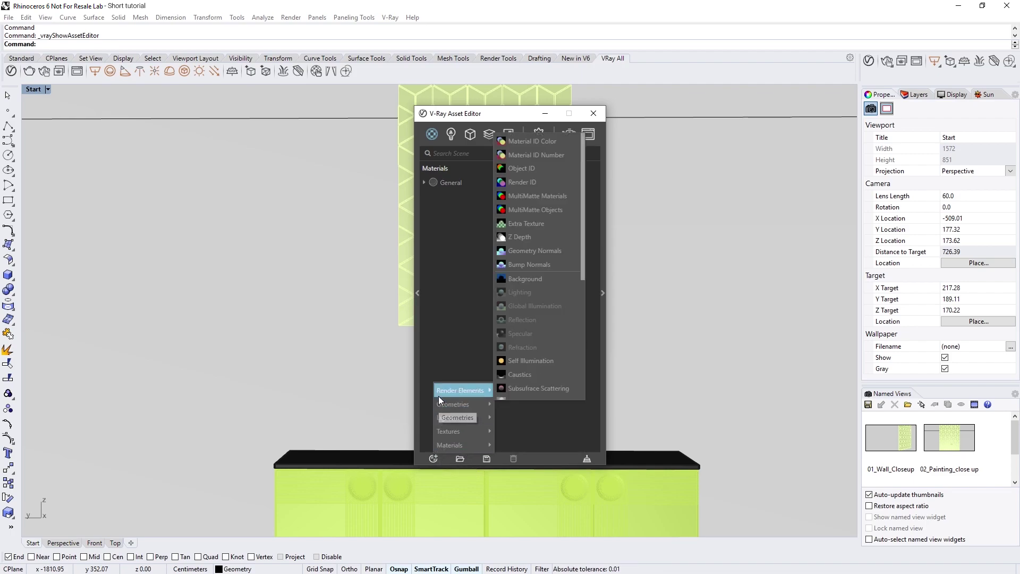
pyautogui.click(439, 358)
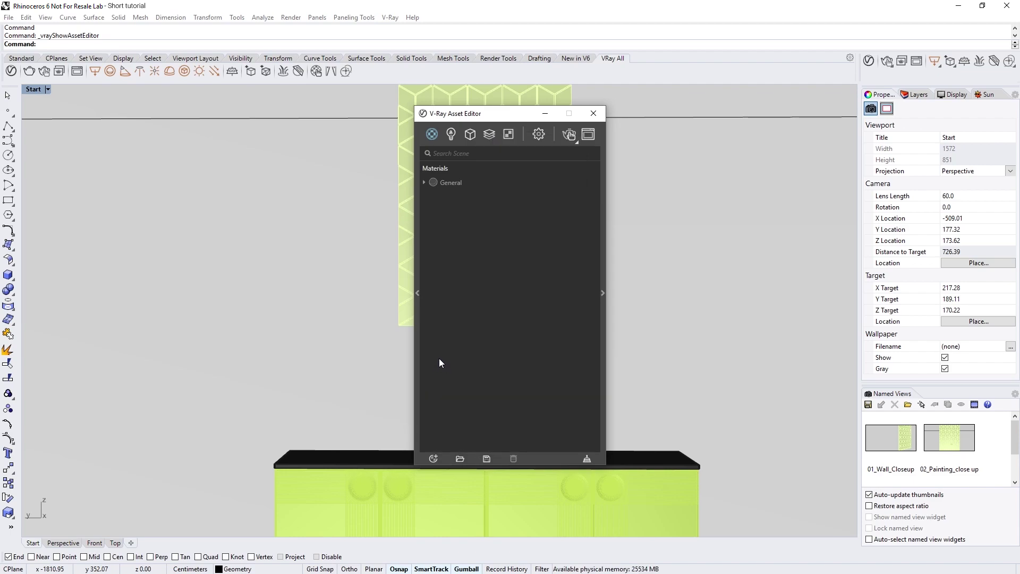
# - Expand the library panel and browse Create's Lights, Geometries, Elements and Textures lists
pyautogui.click(416, 337)
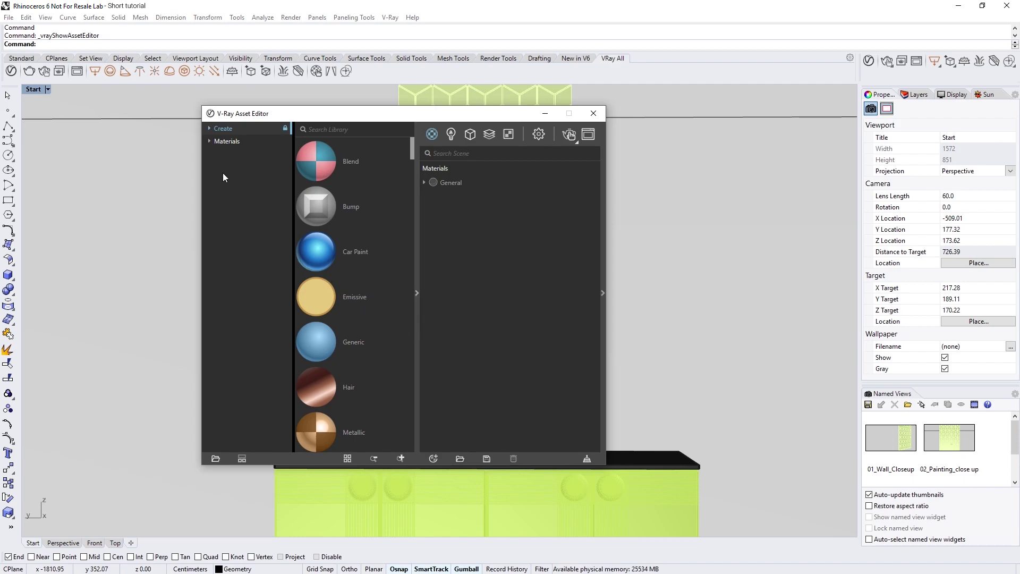
pyautogui.click(212, 128)
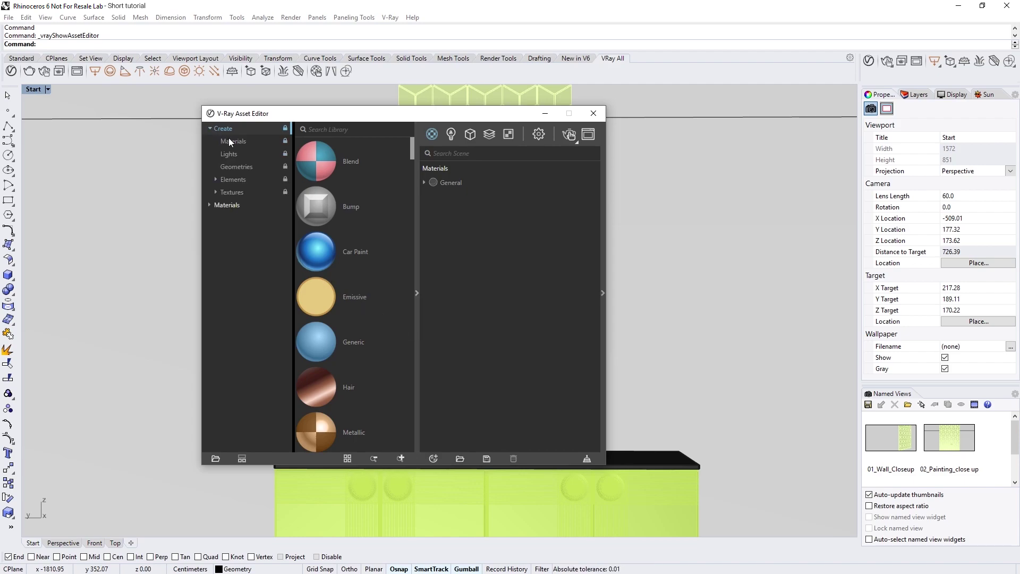
pyautogui.click(234, 153)
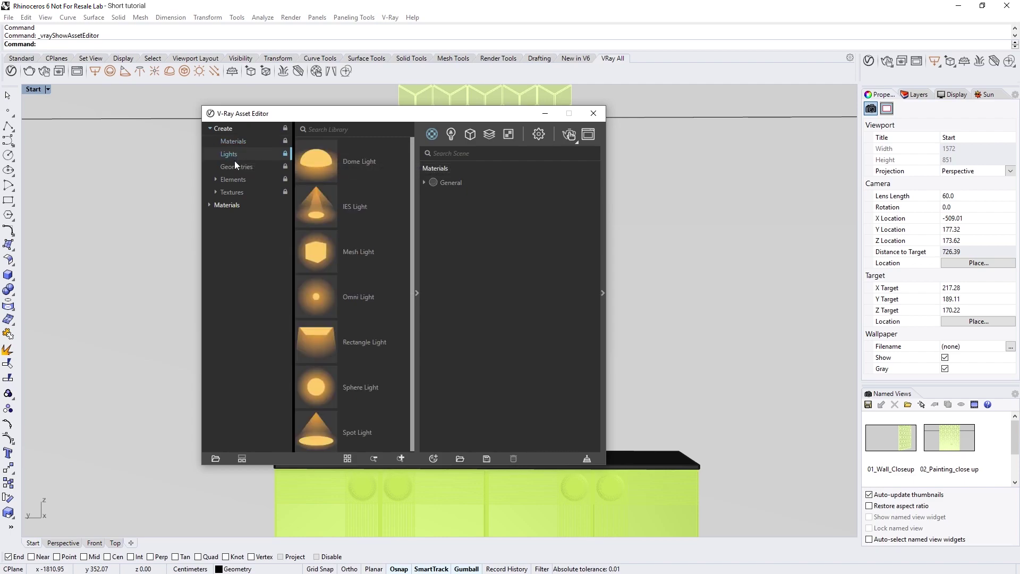
pyautogui.click(235, 167)
pyautogui.click(234, 180)
pyautogui.click(235, 191)
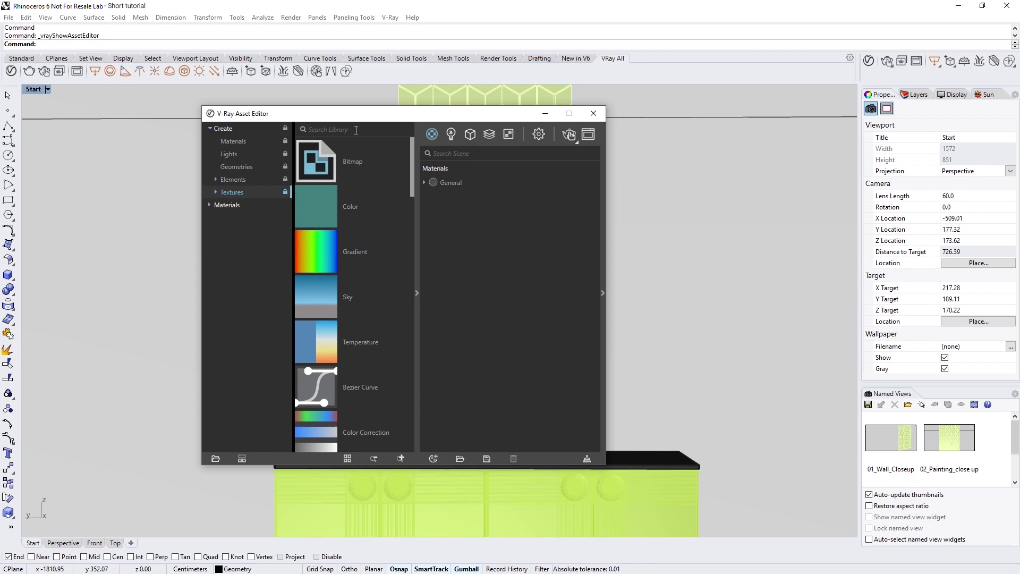
# - Search the texture types for 'curve', then clear the search
pyautogui.write('curve')
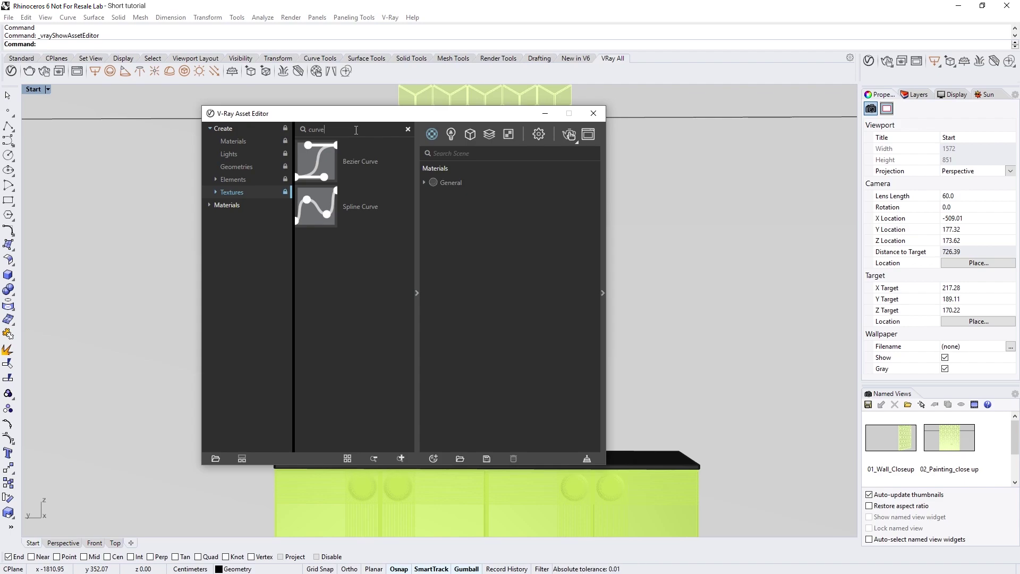
pyautogui.hotkey('ctrl', 'a')
pyautogui.press('BackSpace')
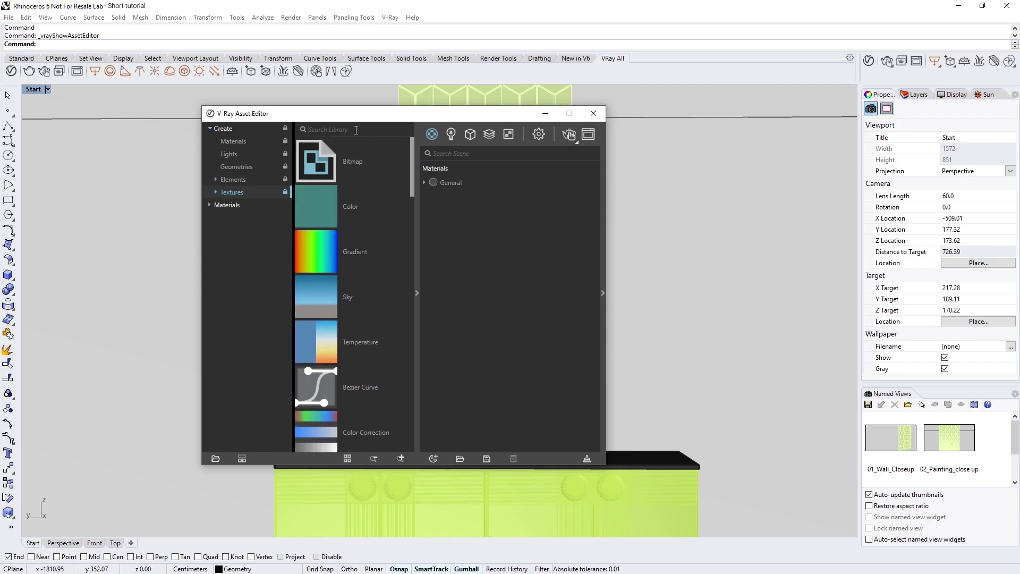
# - Search the library materials for 'flooring' and add the three Concrete Flooring materials to the scene
pyautogui.click(209, 129)
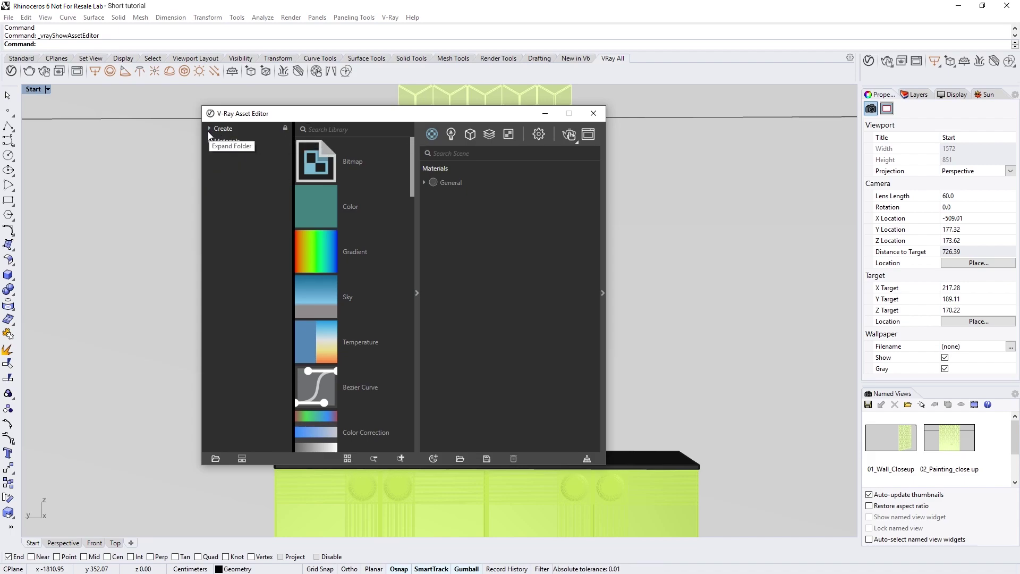
pyautogui.click(214, 141)
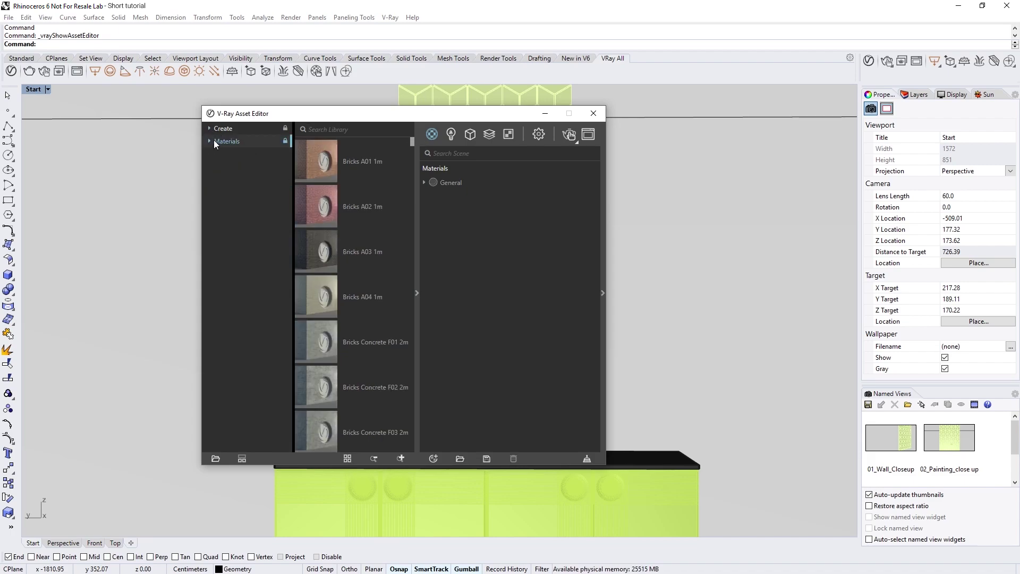
pyautogui.click(211, 142)
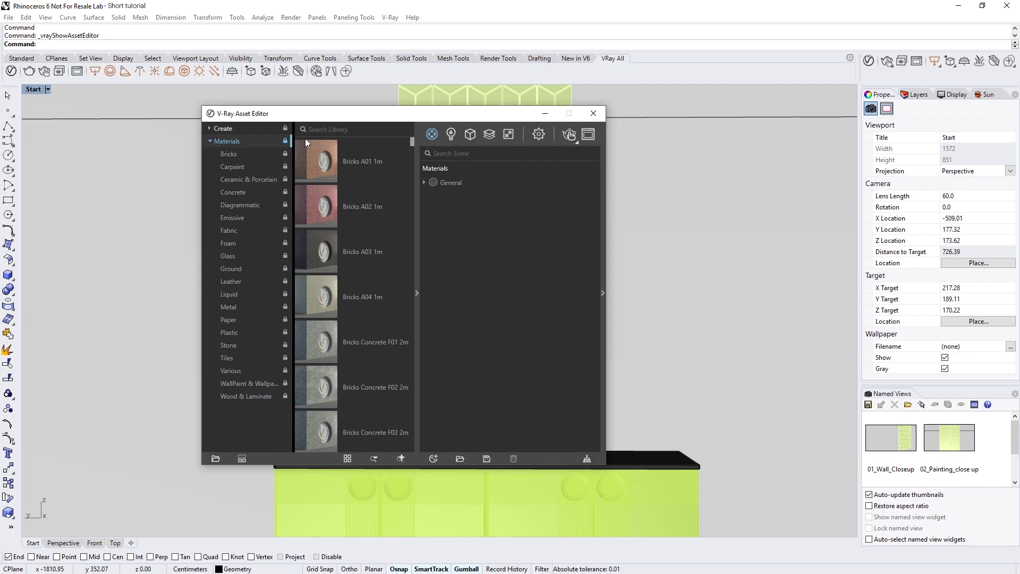
pyautogui.click(321, 130)
pyautogui.write('flooring')
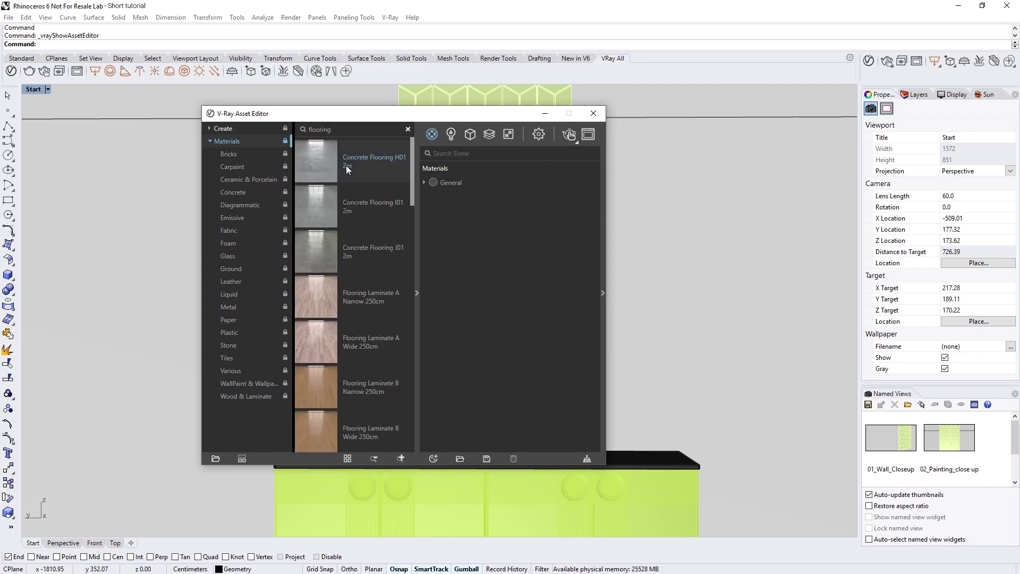
pyautogui.keyDown('shift'); pyautogui.click(346, 250); pyautogui.keyUp('shift')
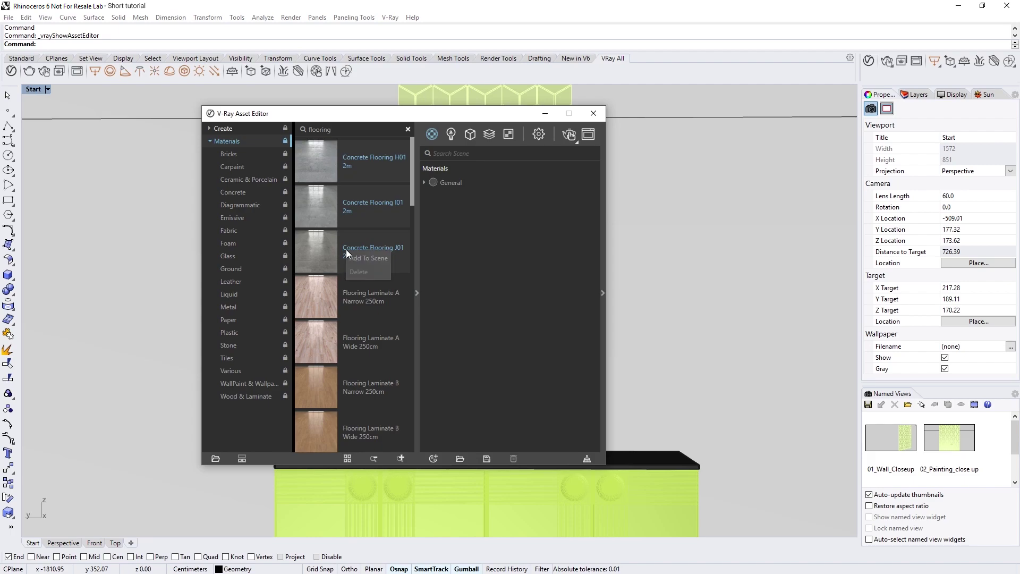
pyautogui.click(350, 256)
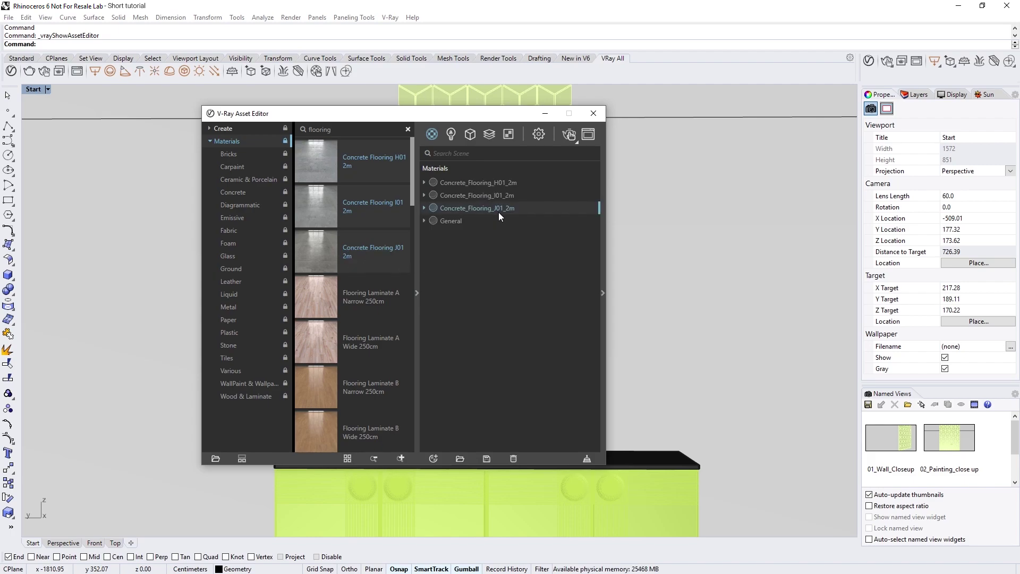
# - Delete the Concrete Flooring materials from the scene, leaving General, and clear the search
pyautogui.click(505, 183)
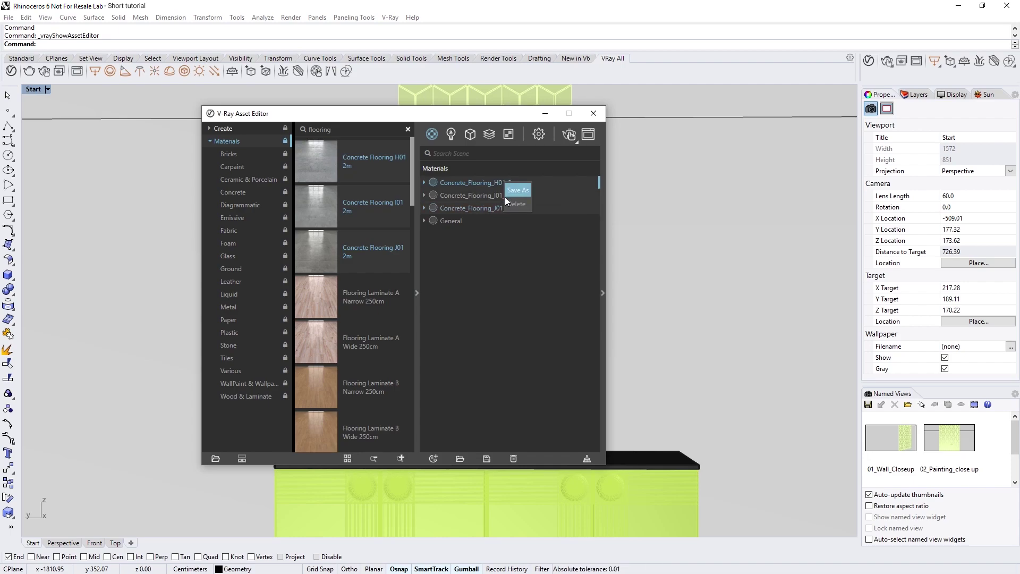
pyautogui.click(510, 204)
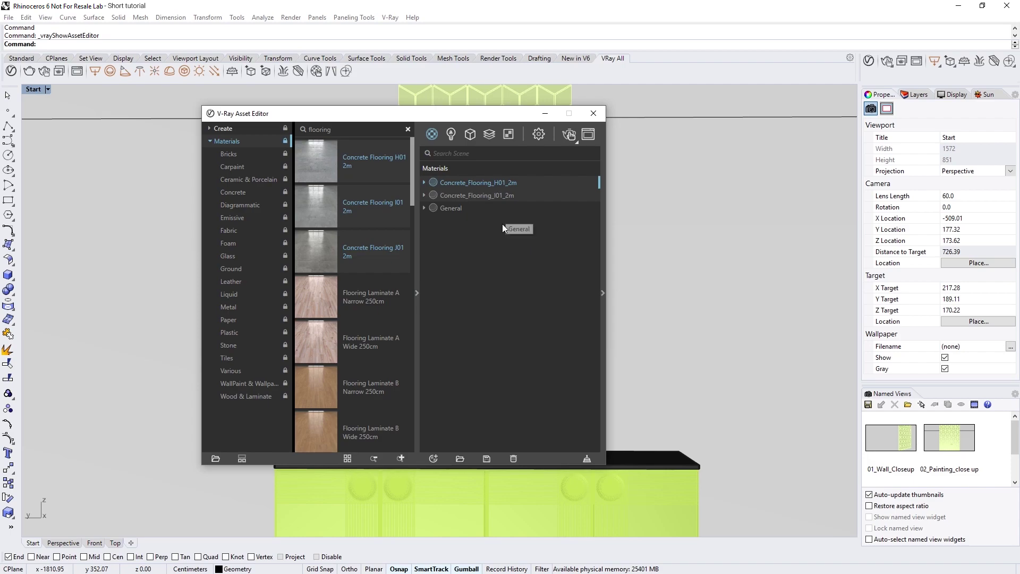
pyautogui.press('Delete')
pyautogui.press('Delete')
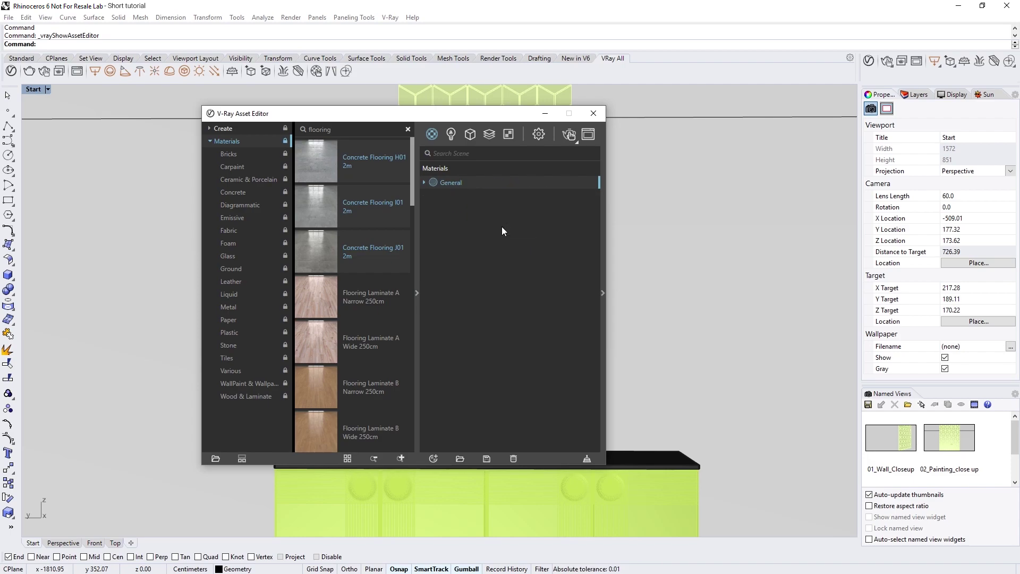
pyautogui.click(407, 130)
pyautogui.click(210, 141)
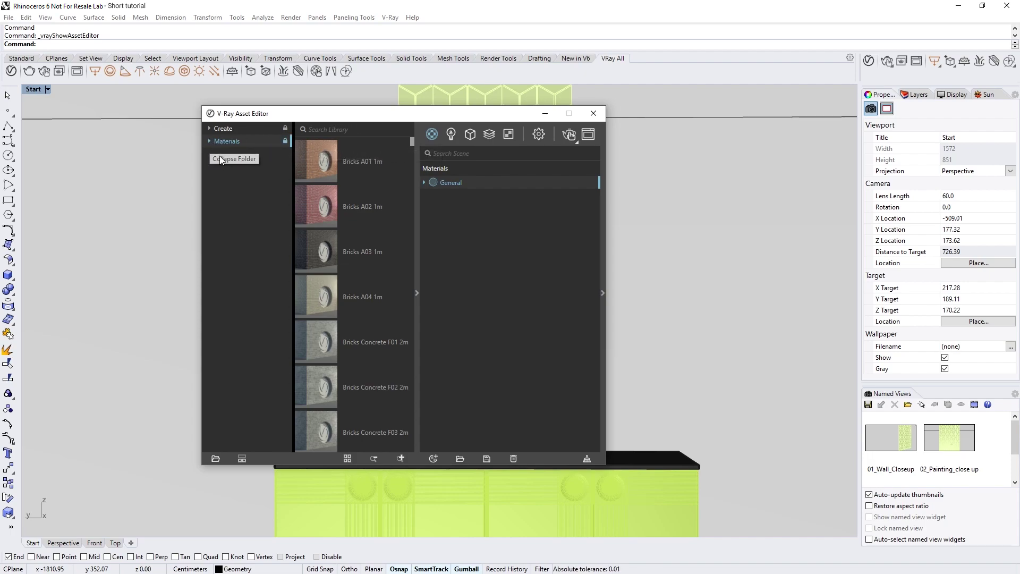
# - Load the Assets > Custom Library folder as a library via Select Folder
pyautogui.click(216, 460)
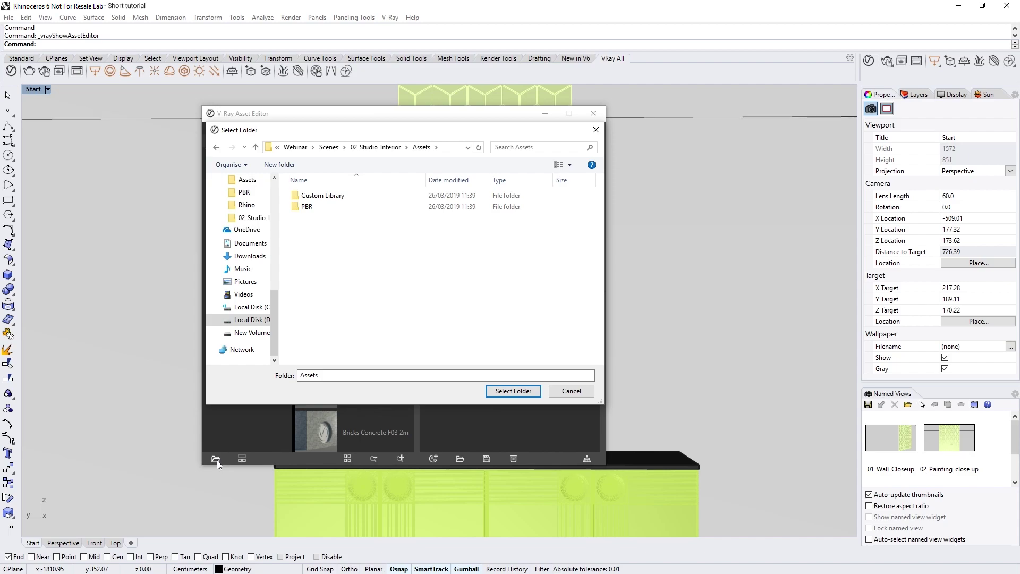
pyautogui.click(332, 198)
pyautogui.click(488, 390)
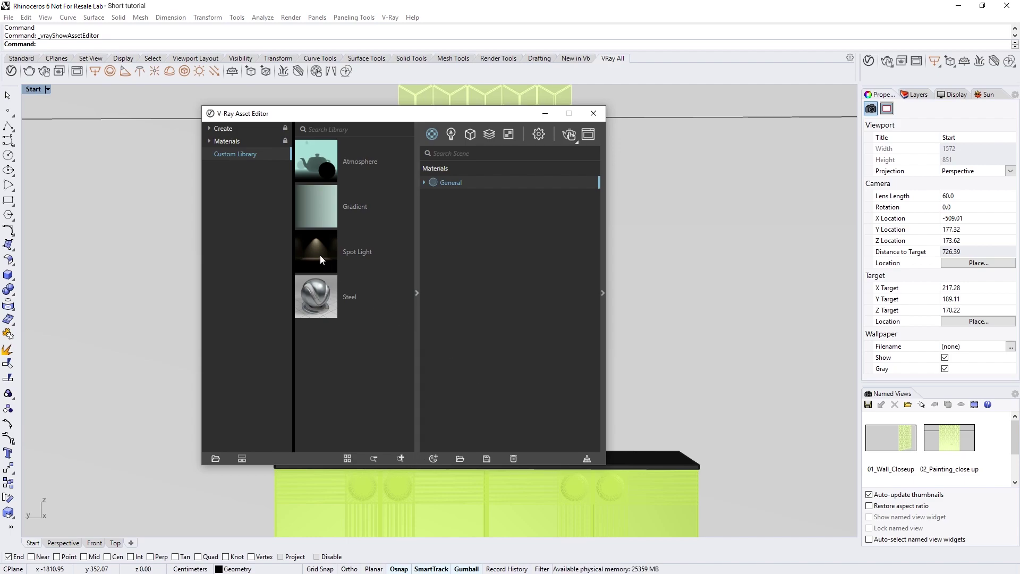
# - Add the Custom Library's Spot Light to the scene, set its intensity to 800, and drag it back onto the library
pyautogui.moveTo(320, 255); pyautogui.dragTo(483, 278)
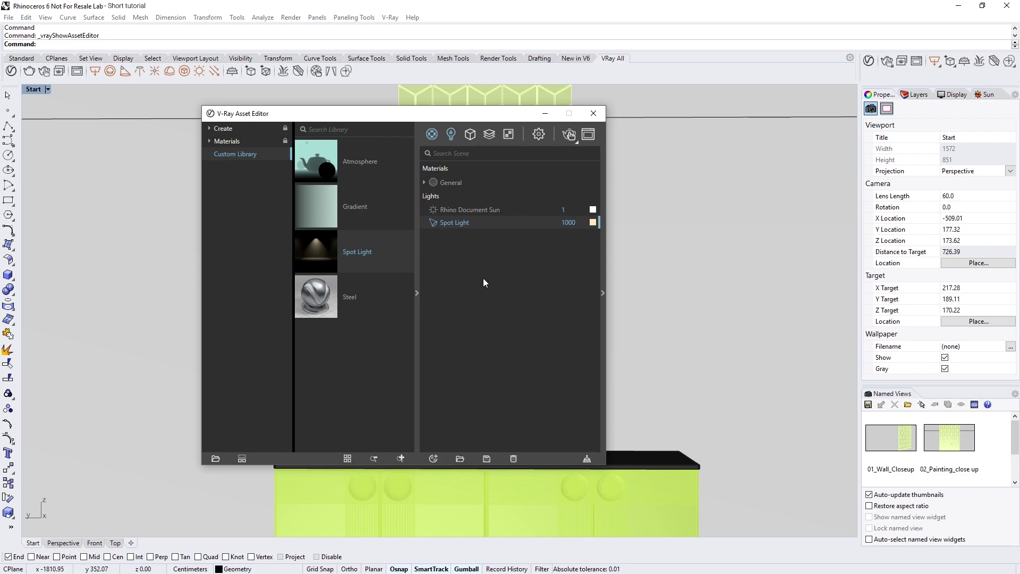
pyautogui.moveTo(574, 225); pyautogui.dragTo(568, 224)
pyautogui.write('800')
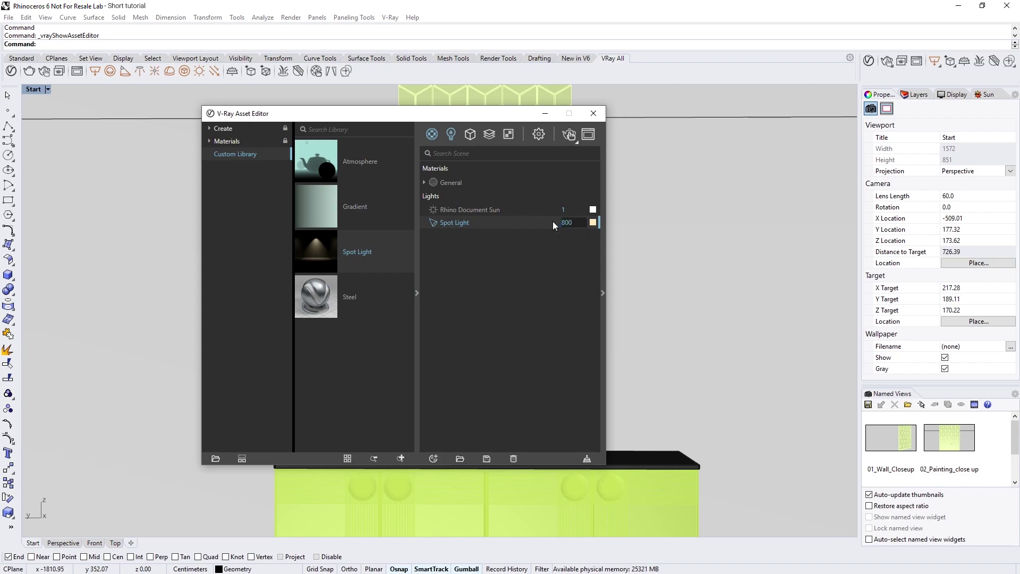
pyautogui.press('Return')
pyautogui.moveTo(550, 221); pyautogui.dragTo(372, 244)
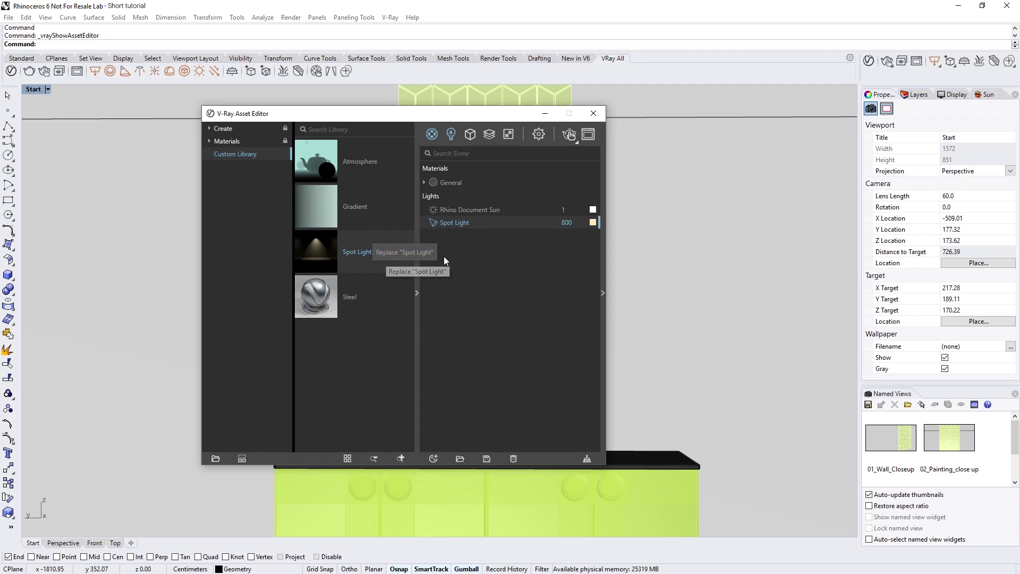
pyautogui.click(464, 247)
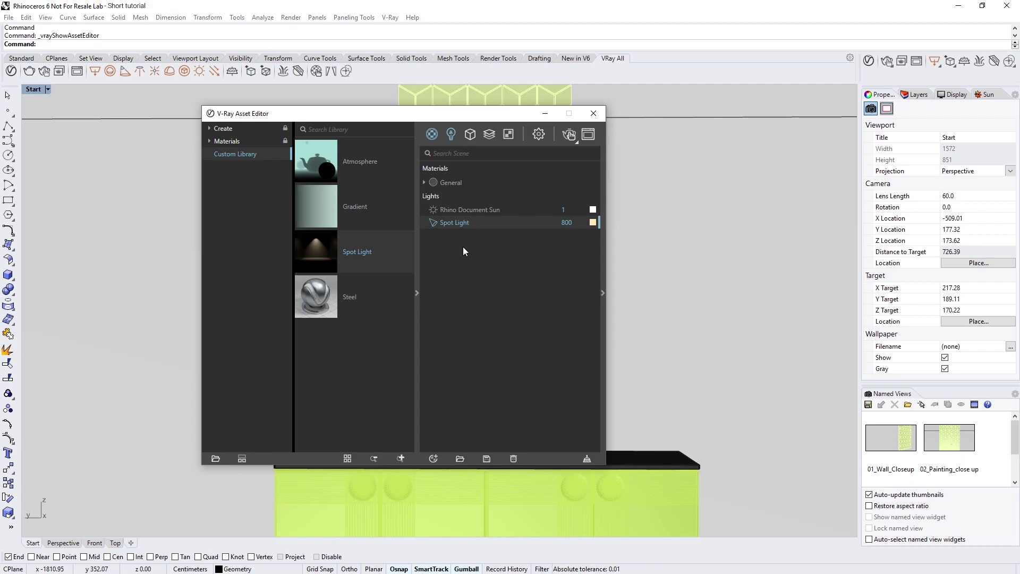